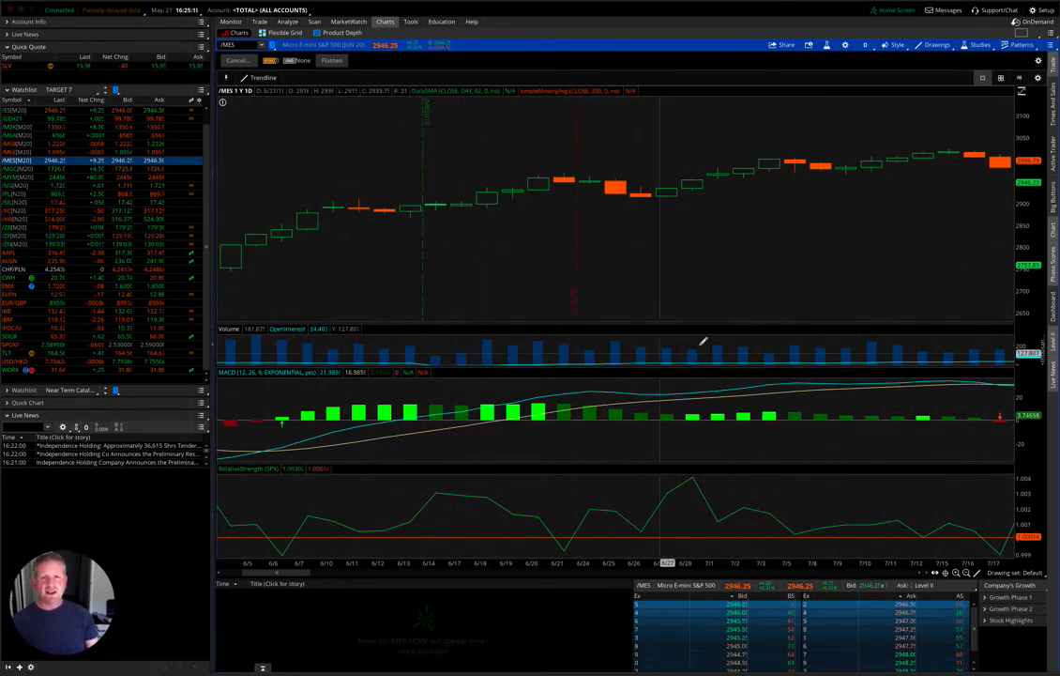
pyautogui.scroll(-5, 657, 281)
pyautogui.scroll(3, 730, 242)
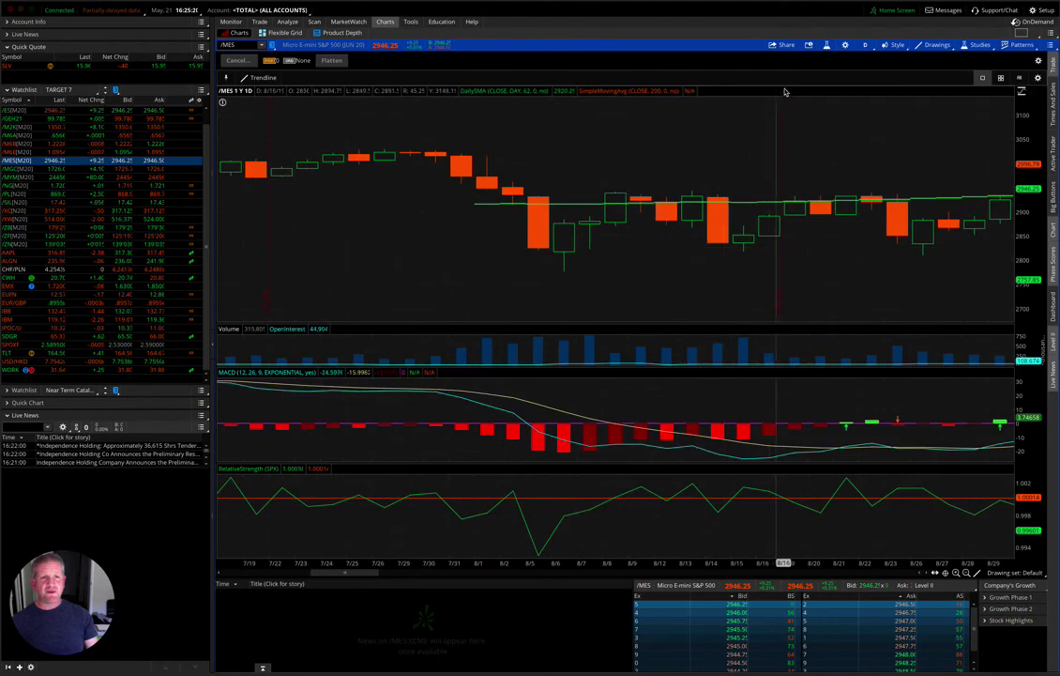
# Step: Switch the /MES chart to the 3 Y : W time frame from Favorites
pyautogui.click(865, 45)
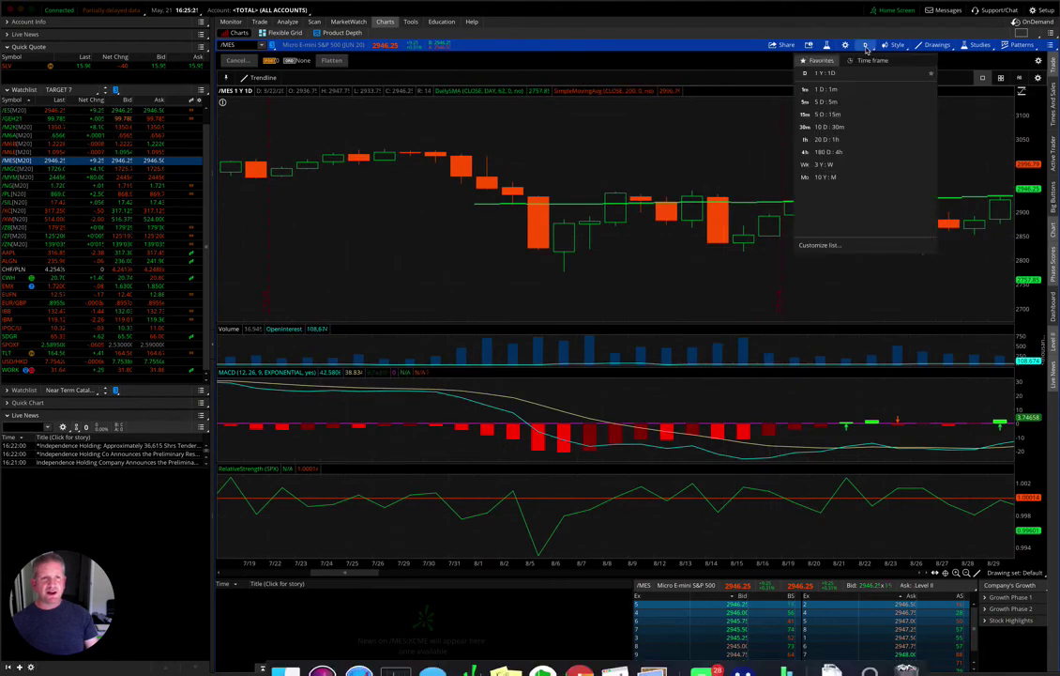
pyautogui.click(849, 164)
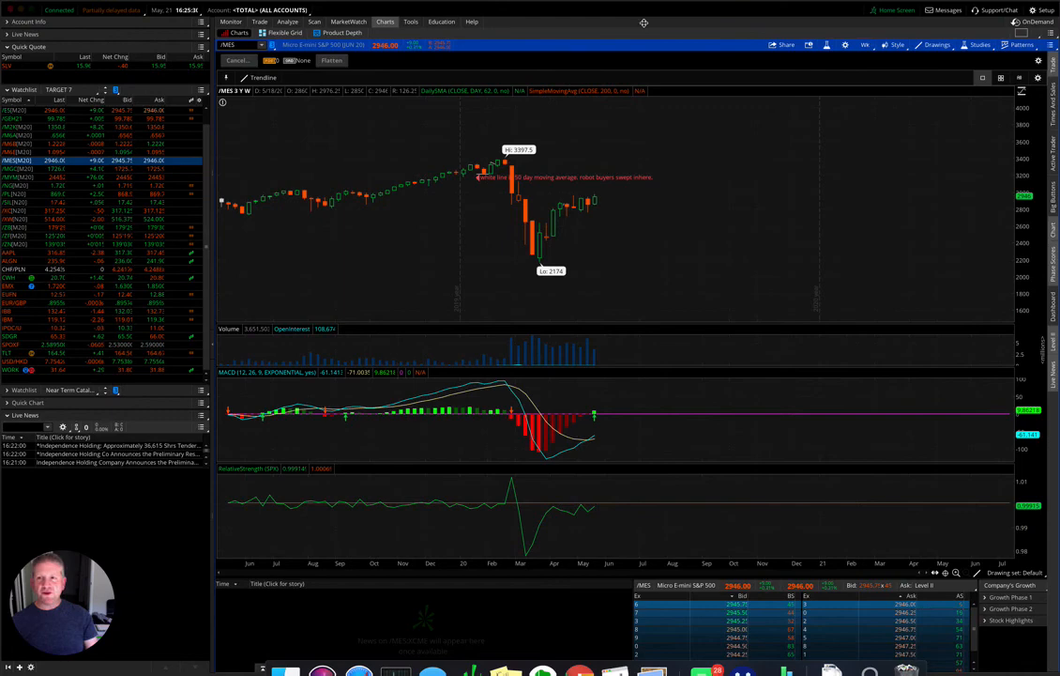
# Step: Load the /ES contract from the watchlist into the three-year weekly chart
pyautogui.click(16, 111)
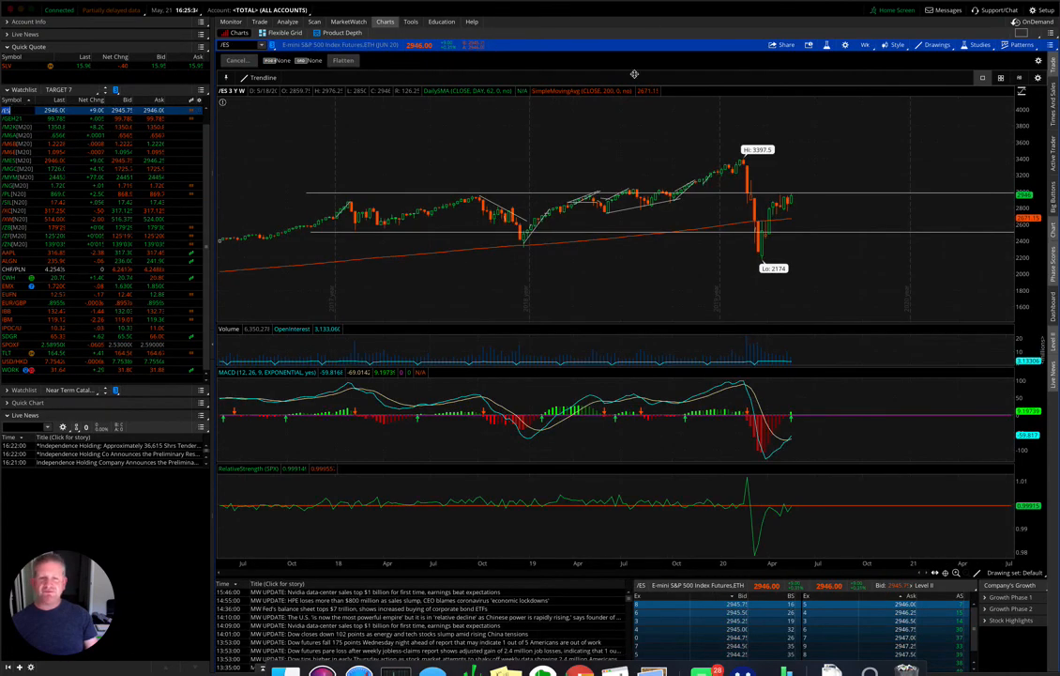